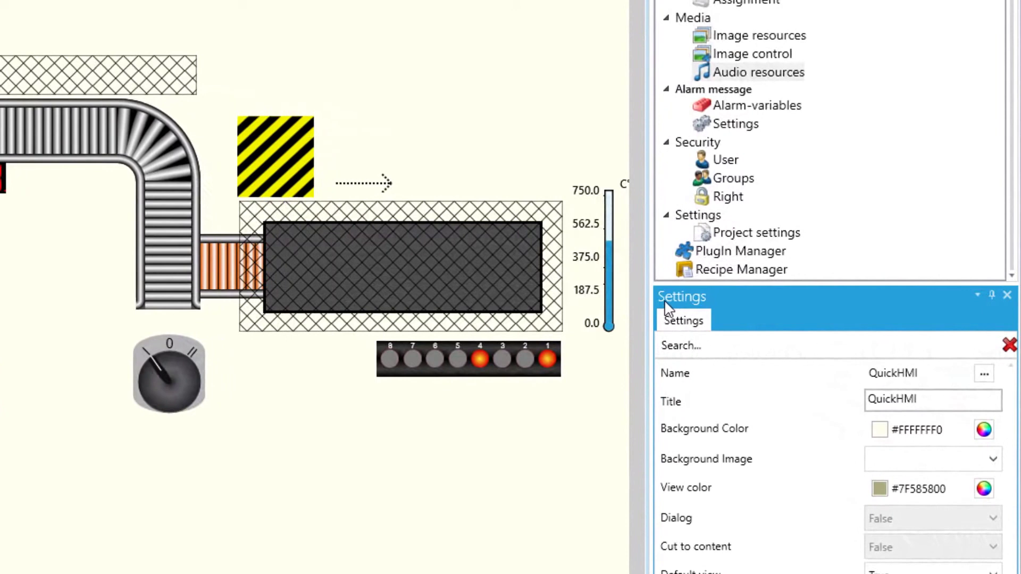
Open the Recipe Manager editor and name the new recipe 'Recipe 1'
left_click(749, 276)
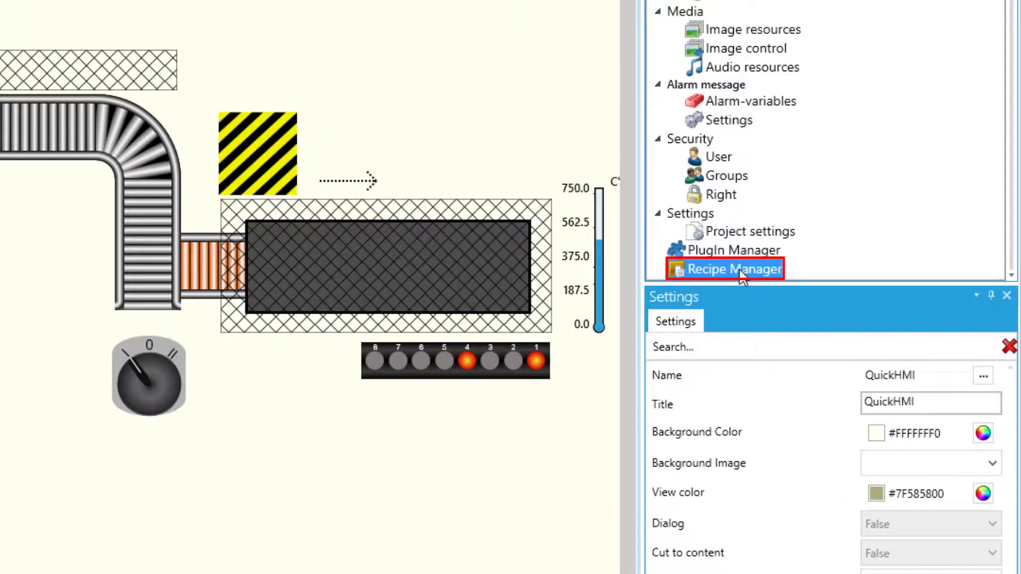
double_click(740, 270)
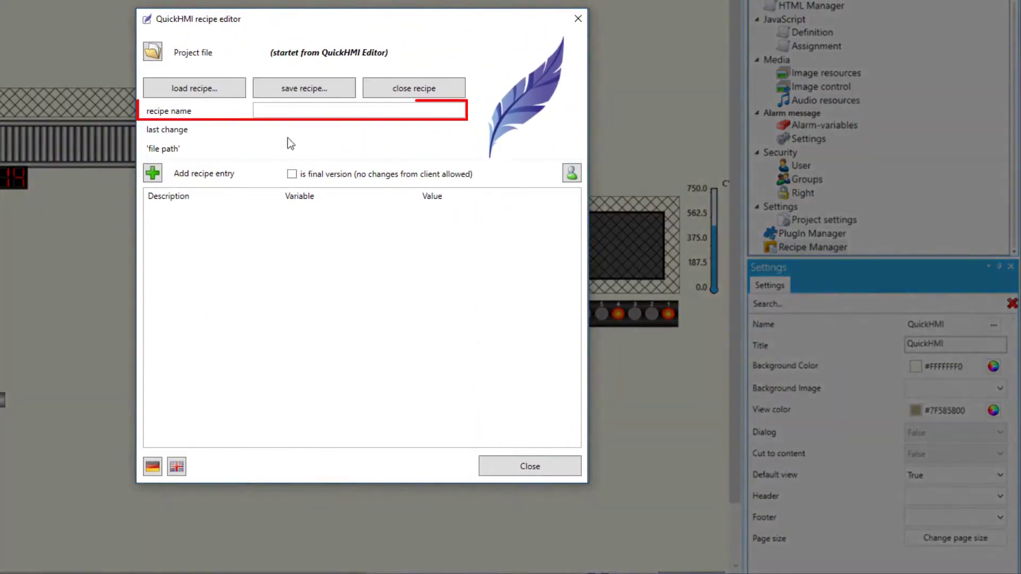
left_click(243, 108)
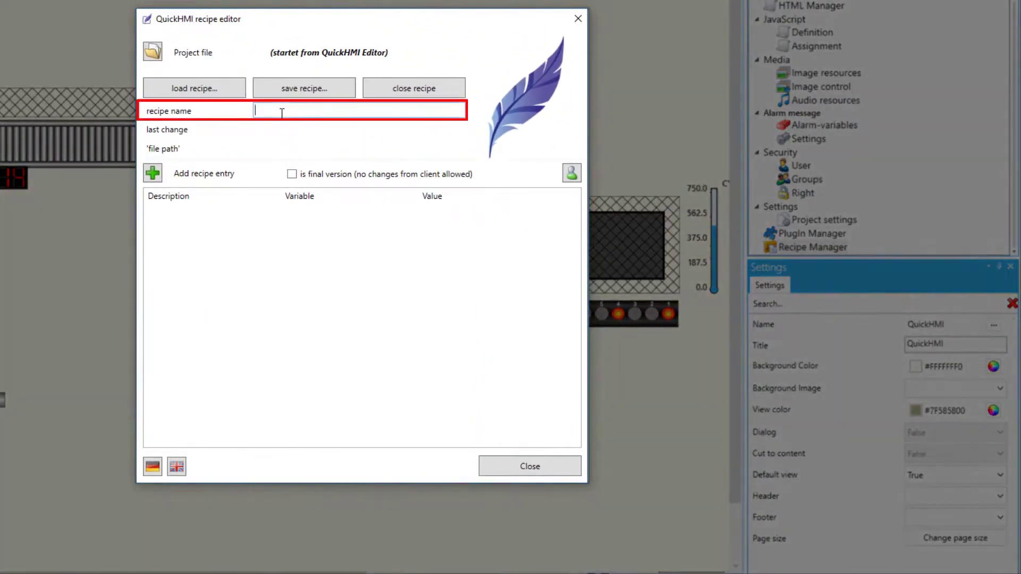
type("Recipe 1")
Add a 'Statistic' entry linked to the Statistic variable with its value checked, then add another entry
left_click(153, 172)
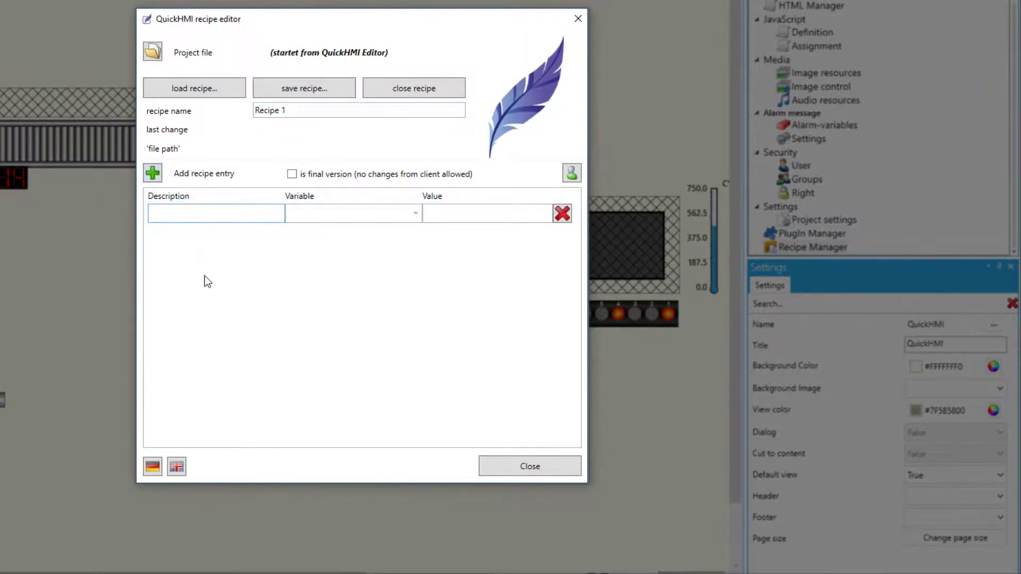
type("Statistic")
left_click(416, 215)
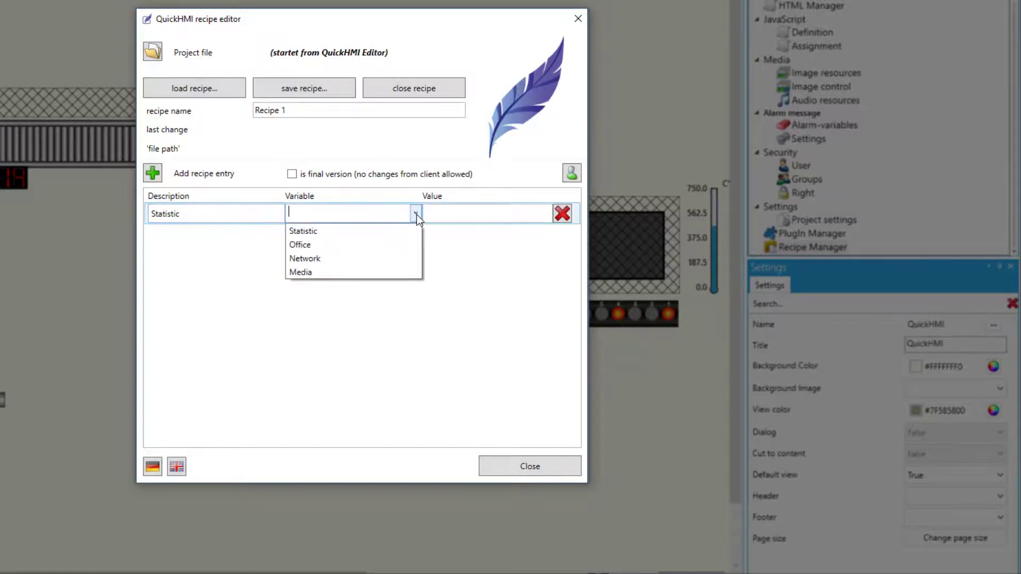
left_click(391, 229)
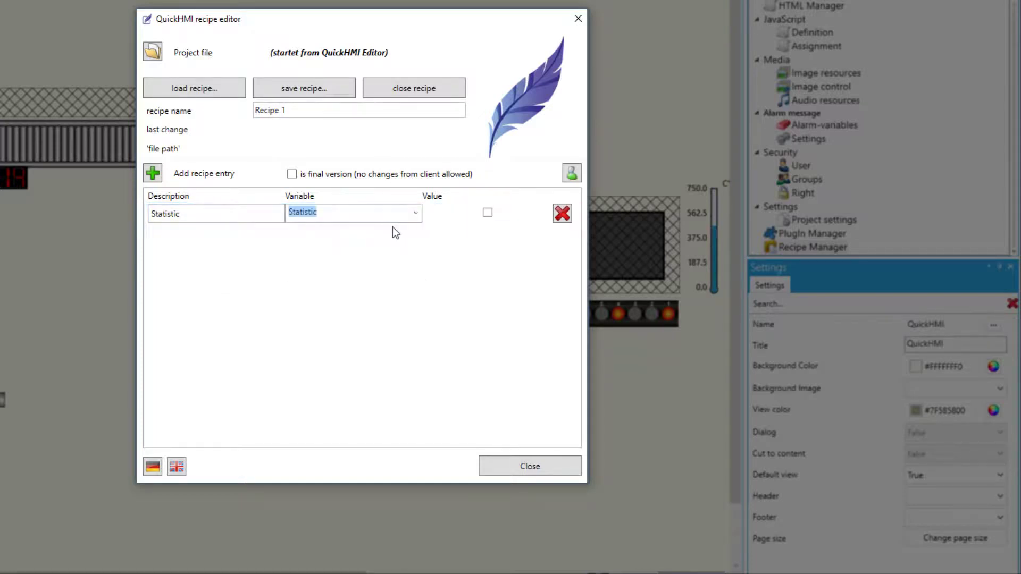
left_click(487, 212)
left_click(153, 173)
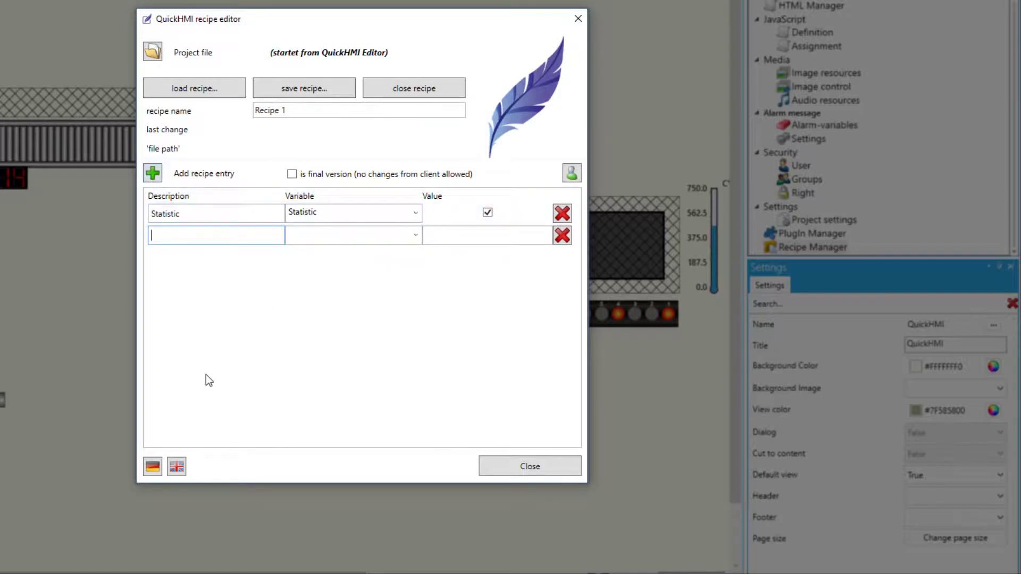
Describe the new entry as 'Office', link it to the Office variable and check its value
type("Office")
left_click(416, 234)
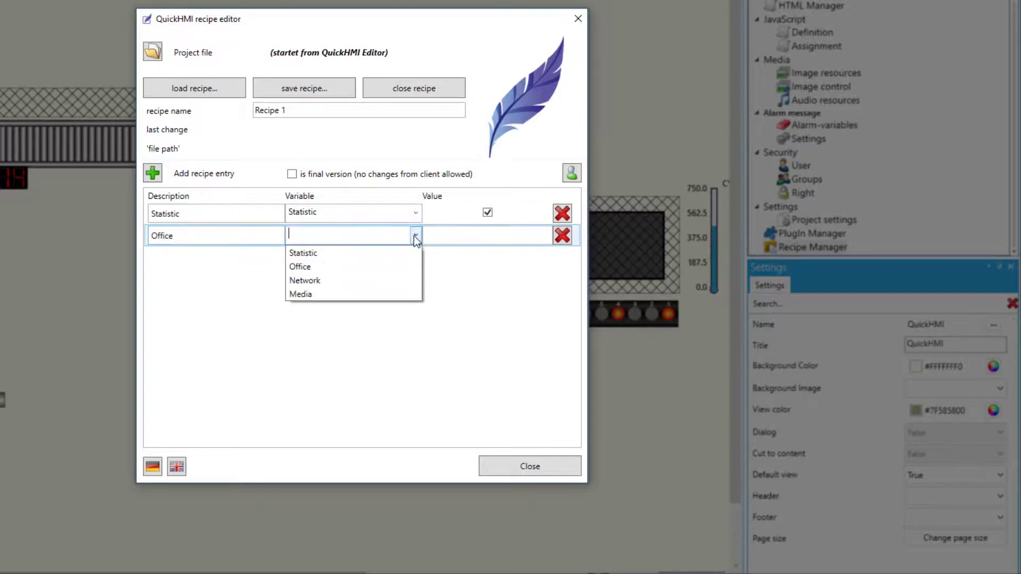
left_click(349, 269)
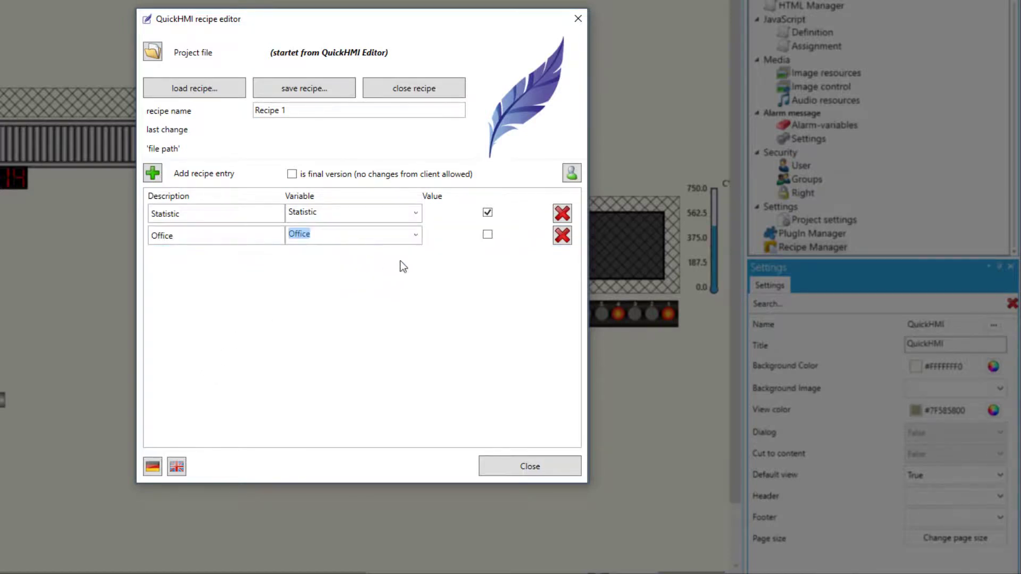
left_click(487, 234)
Add a third entry 'Media' linked to the Media variable with value 25
left_click(152, 174)
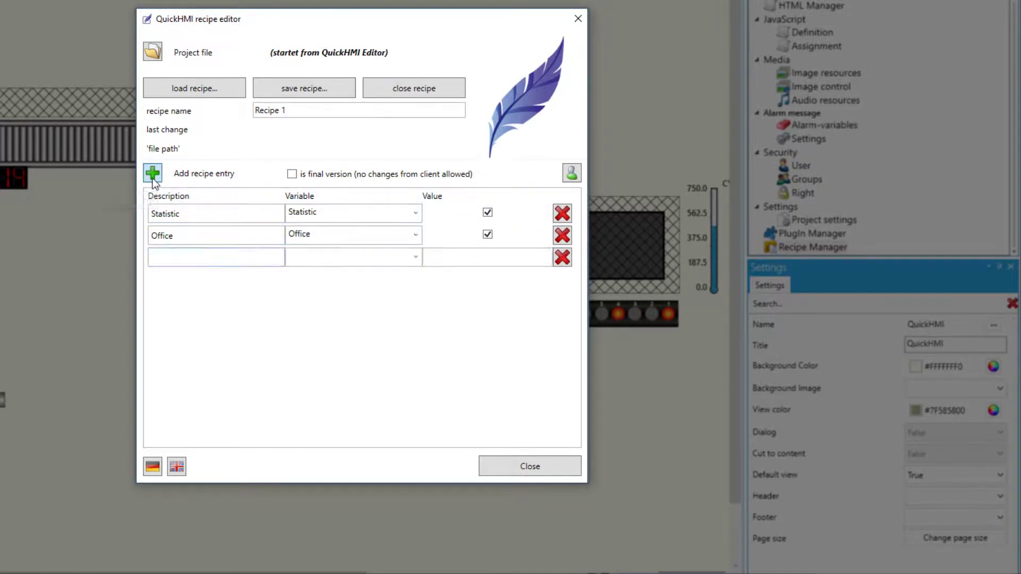
left_click(169, 258)
type("Media")
left_click(415, 257)
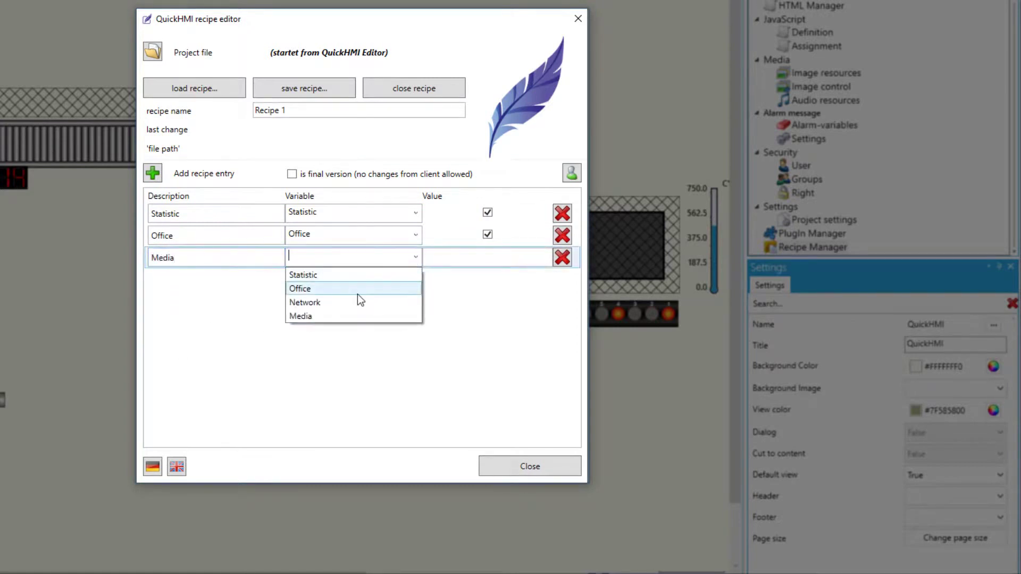
left_click(338, 315)
left_click(469, 257)
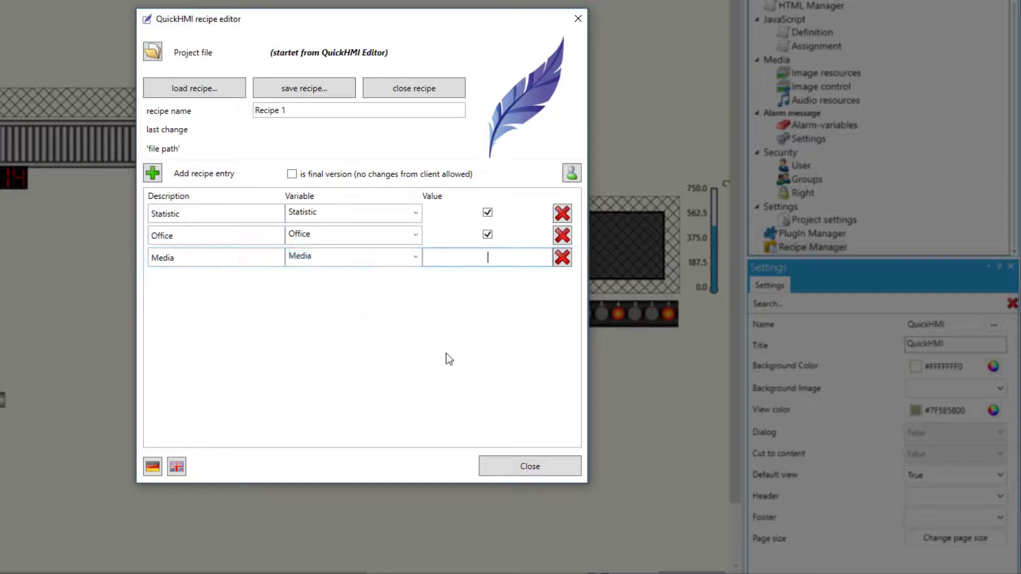
type("25")
Open user management from the recipe editor and select the Administrator account
left_click(566, 176)
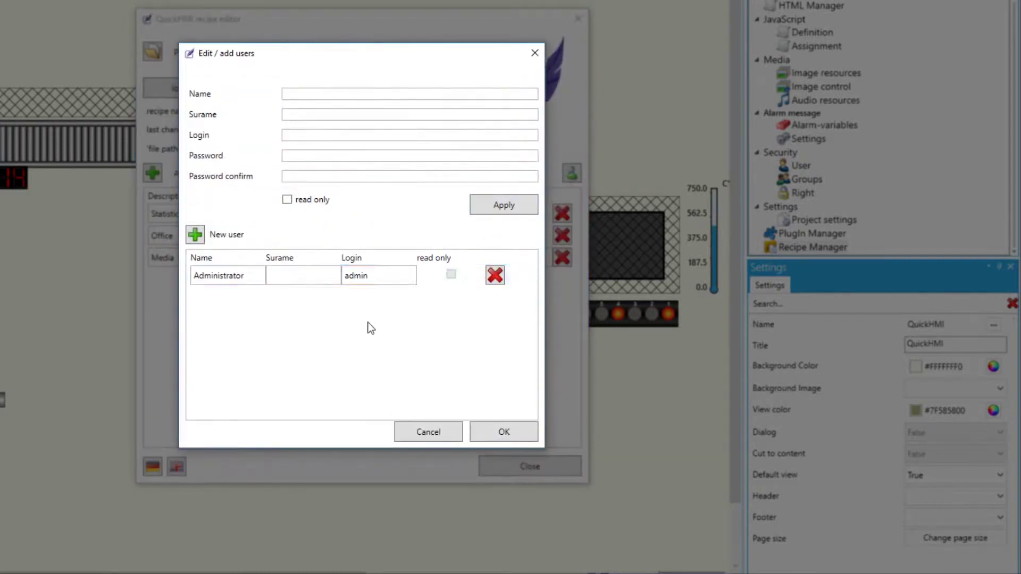
left_click(309, 276)
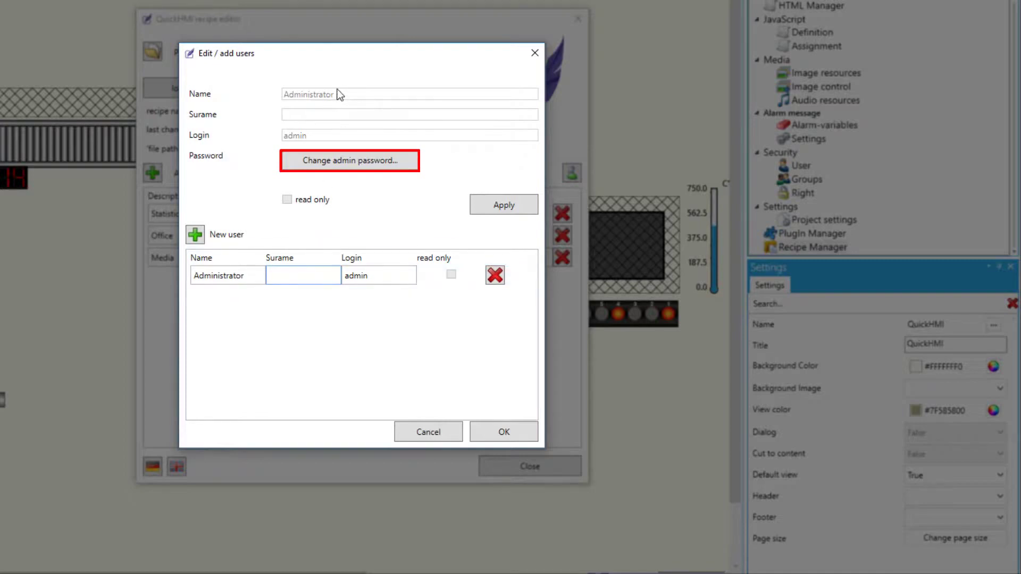
Change the admin password by entering the current password and the new one twice
left_click(322, 165)
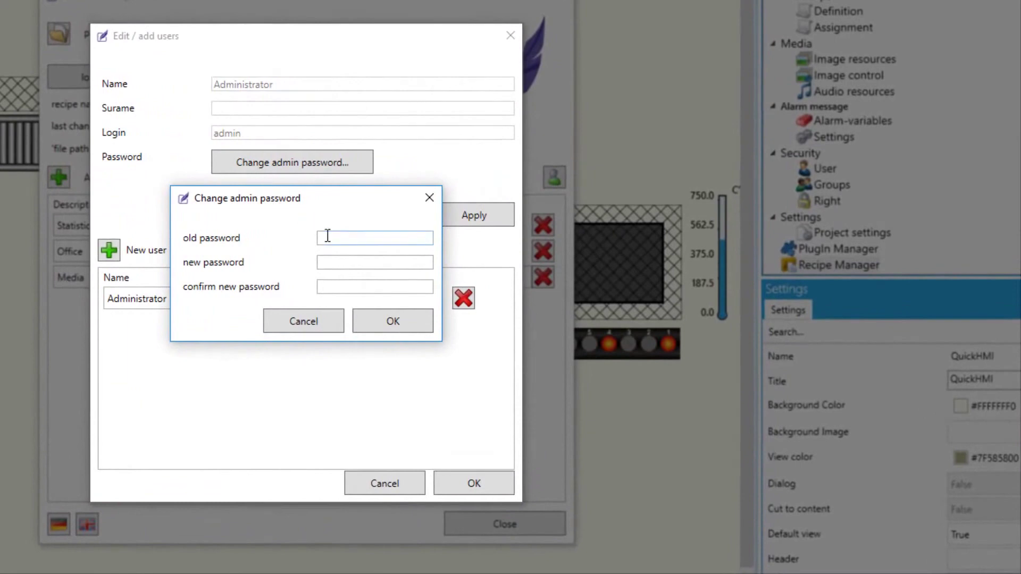
left_click(327, 235)
type("12345")
left_click(325, 260)
type("1234567")
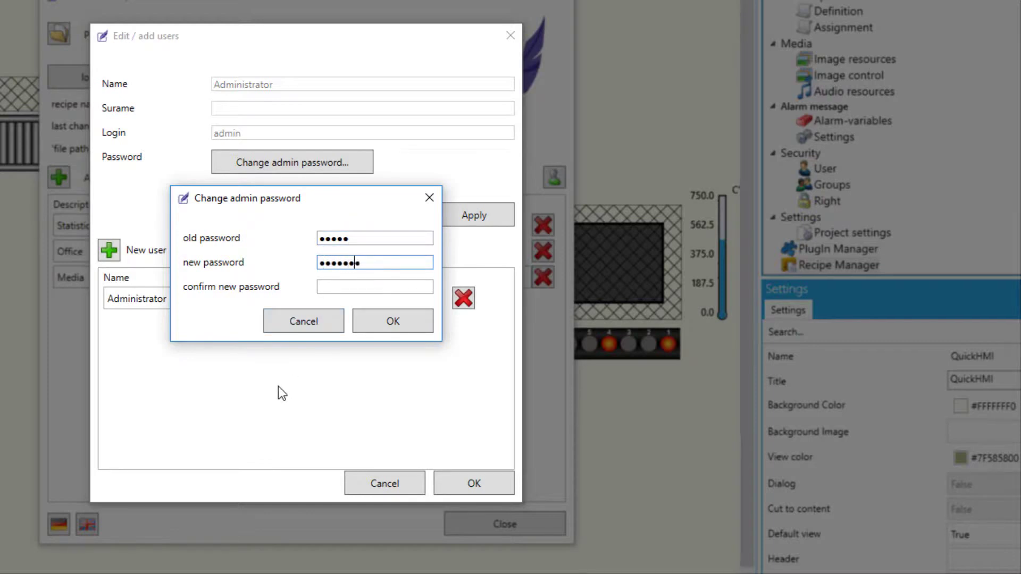
type("8")
left_click(340, 281)
type("12345")
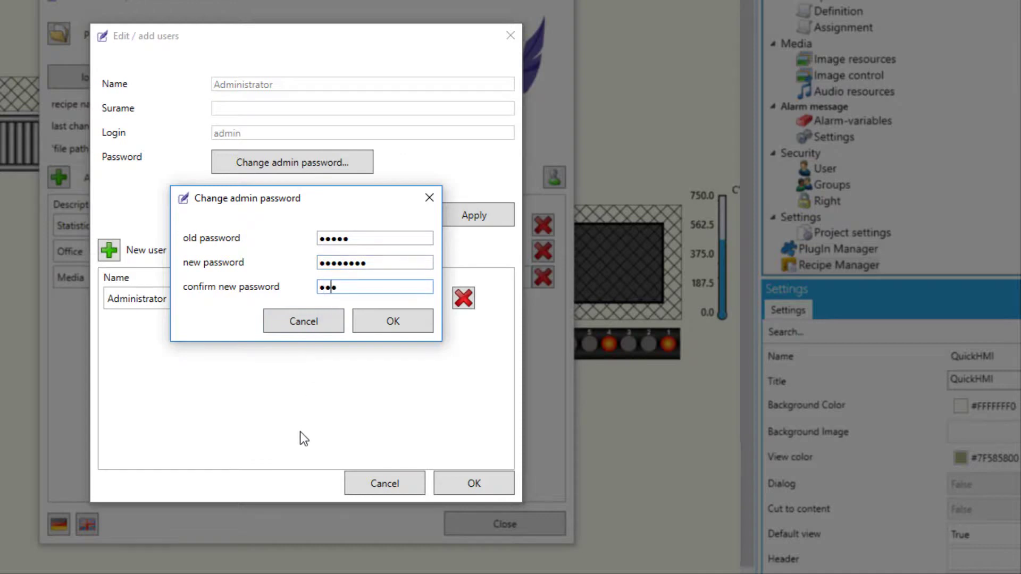
type("678")
left_click(403, 328)
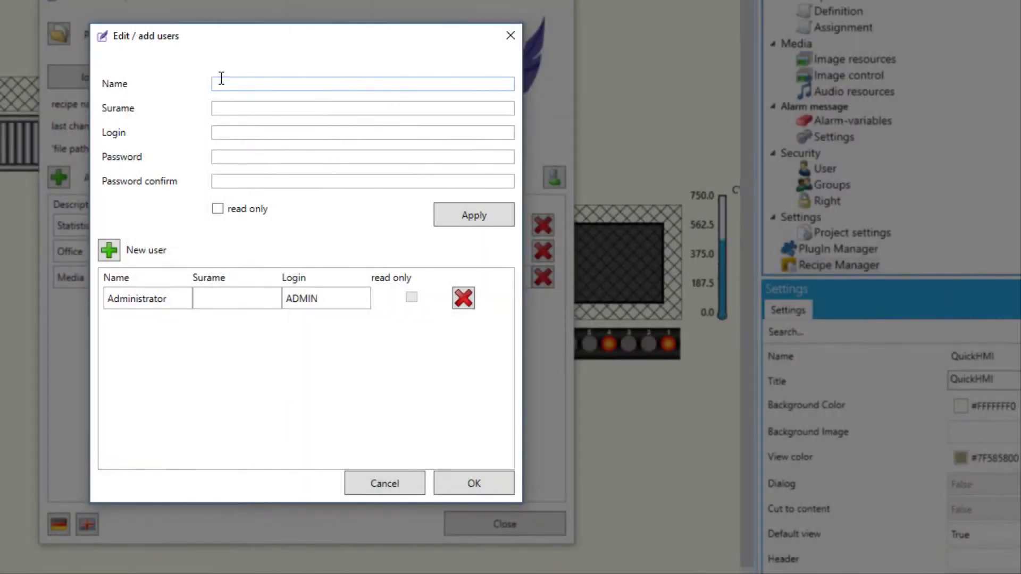
Add a new user with first name, surname, login and a confirmed password, and apply
left_click(222, 79)
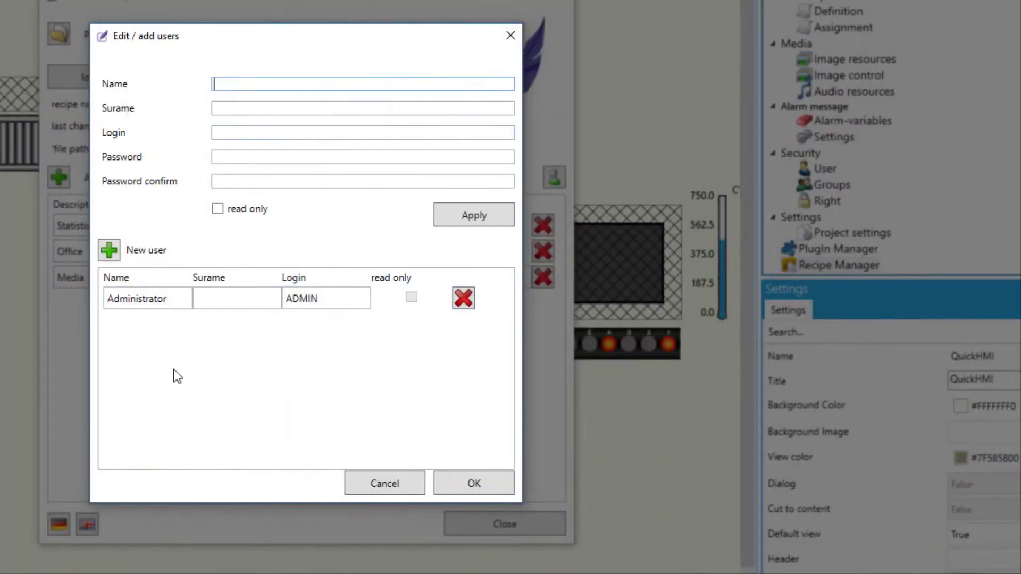
left_click(233, 108)
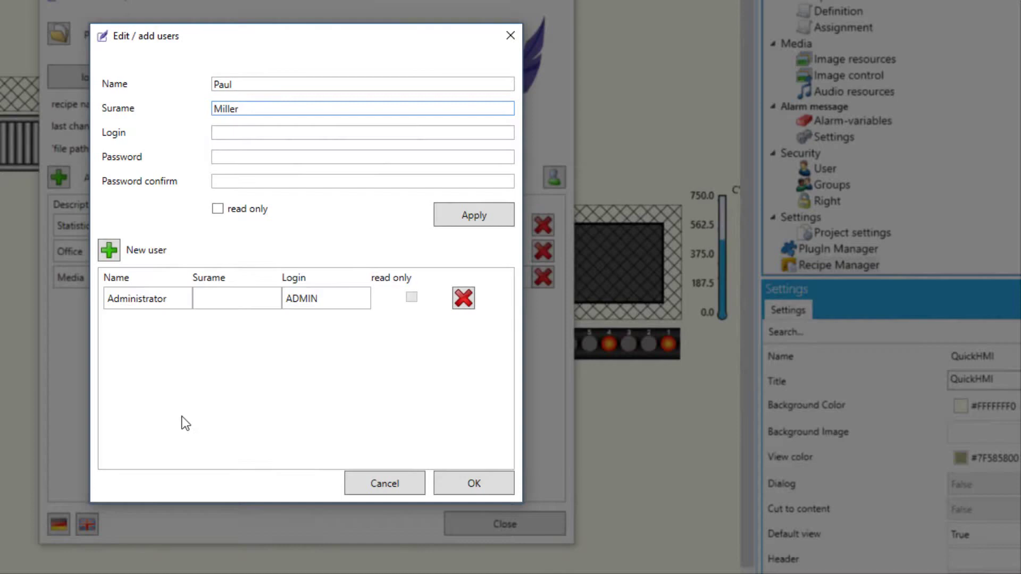
left_click(233, 133)
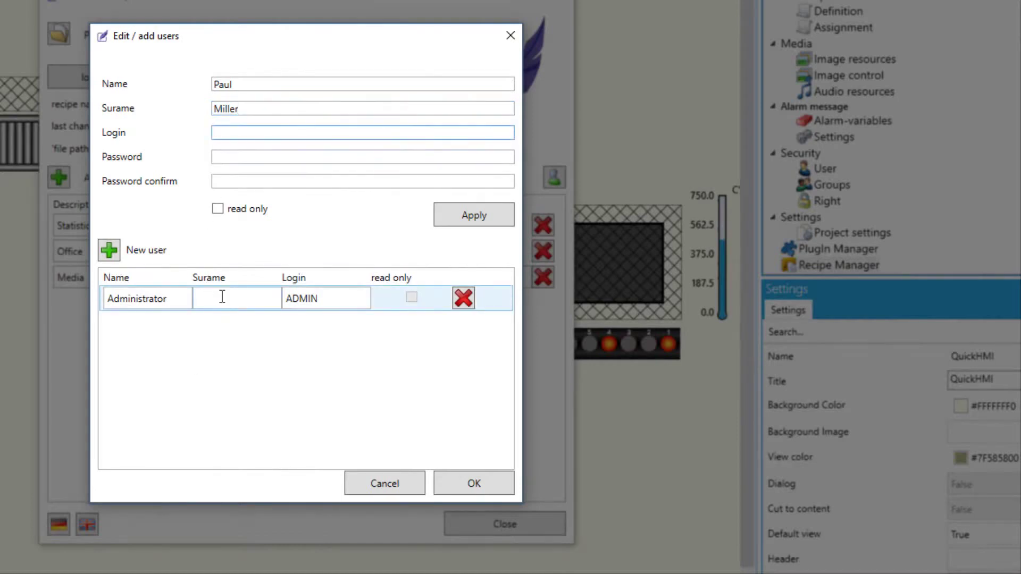
left_click(296, 160)
type("password")
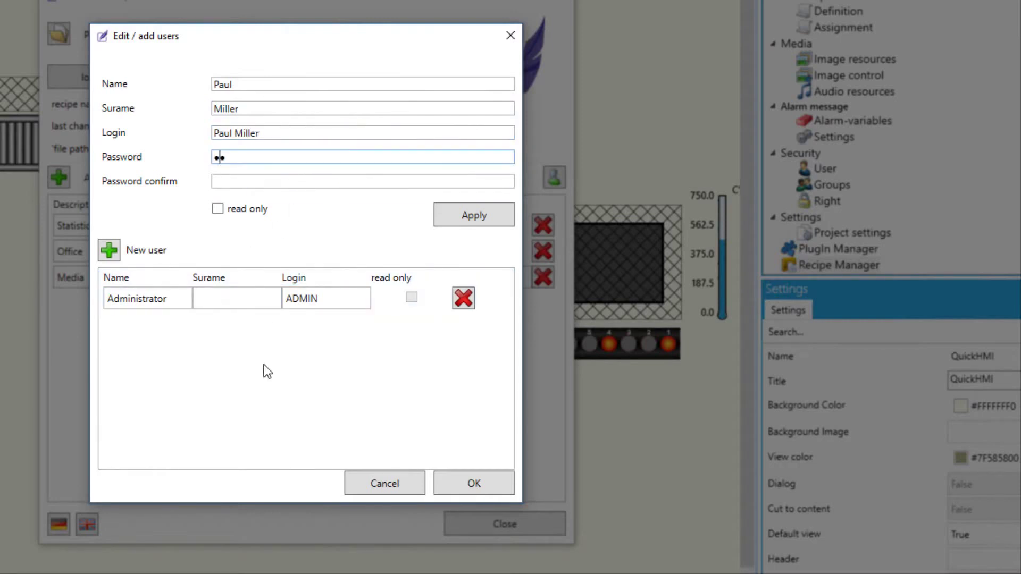
type("123")
left_click(266, 181)
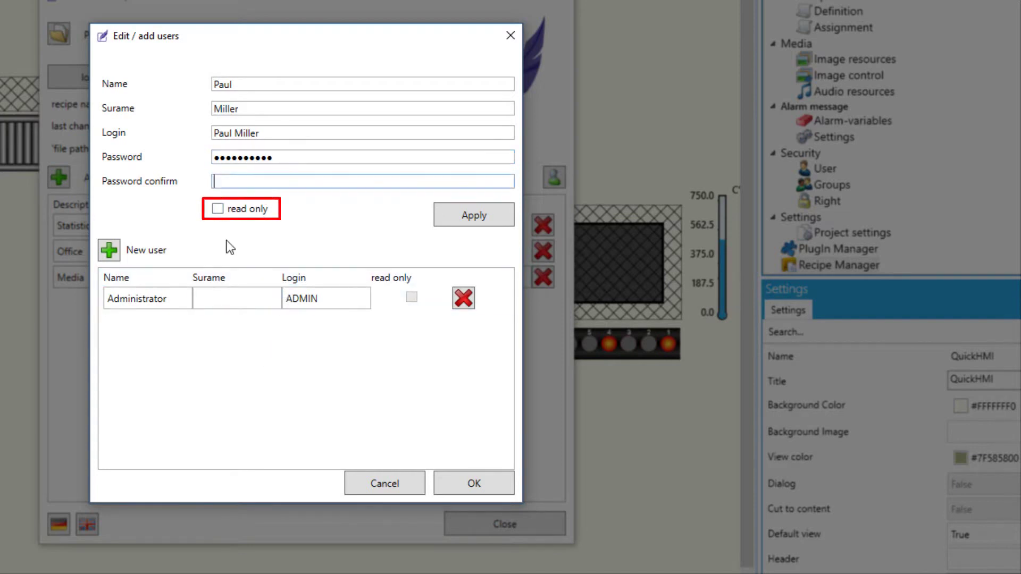
type("passwo")
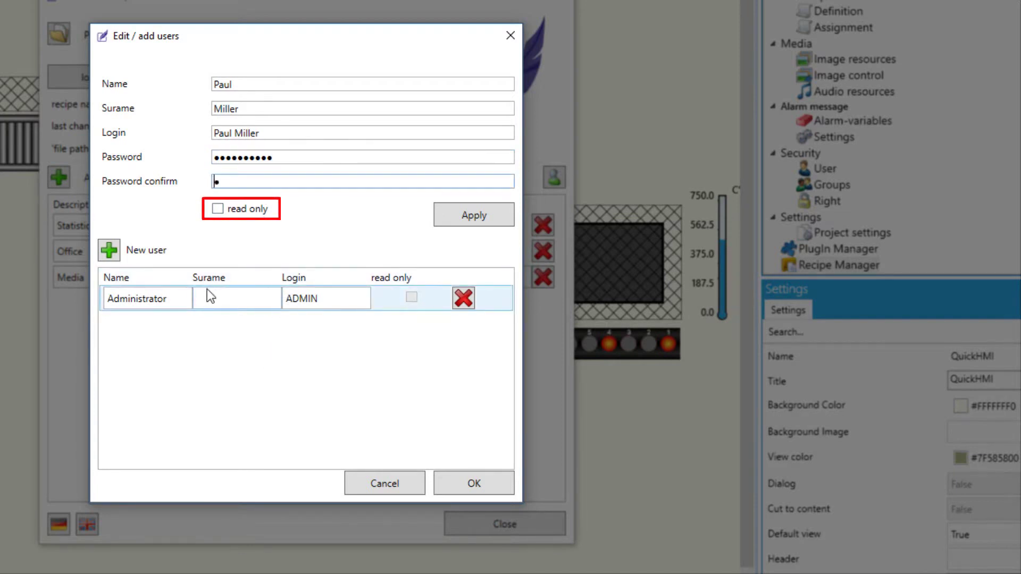
type("rd123")
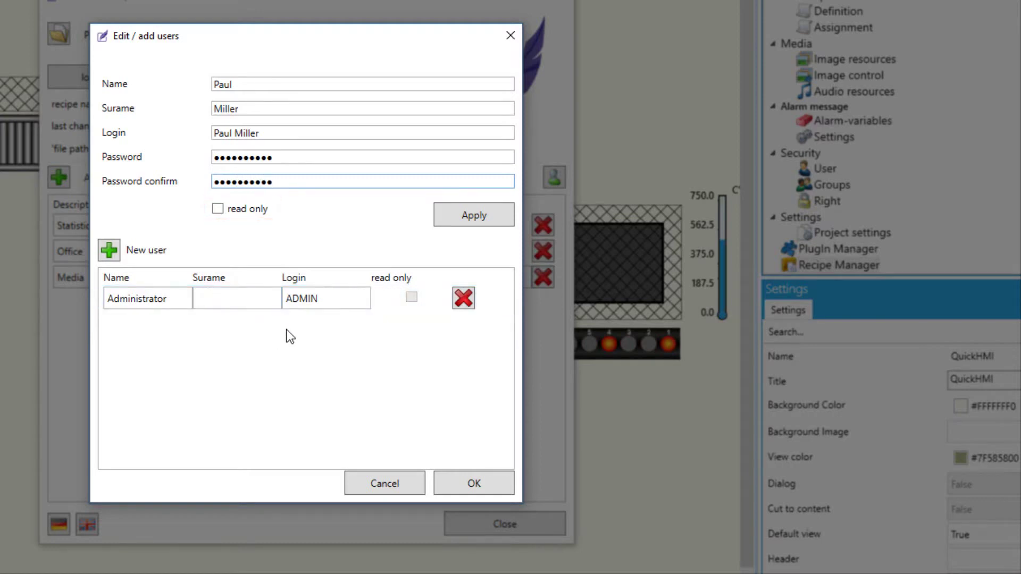
left_click(477, 214)
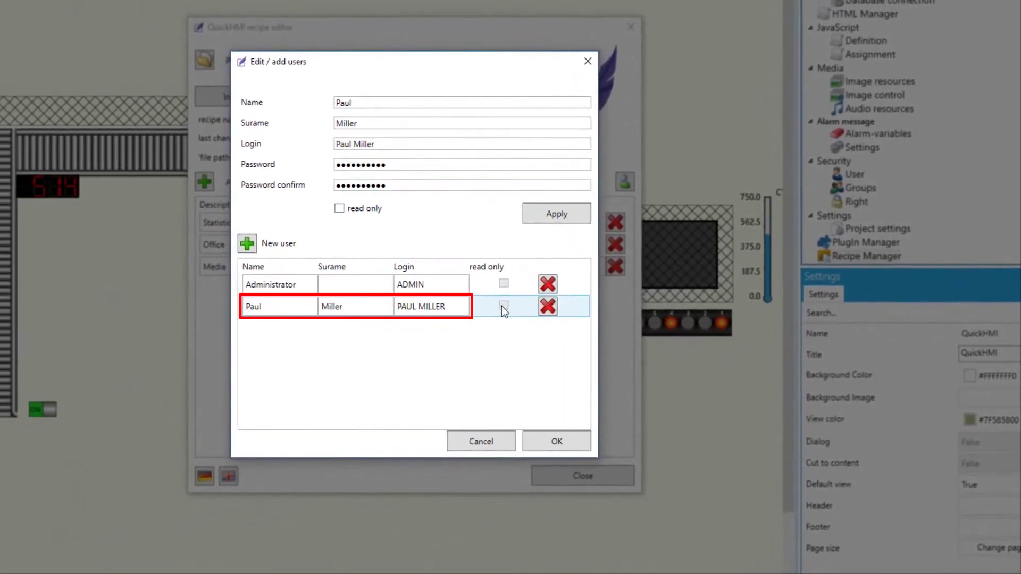
Close the user editor, start saving the recipe, and enter the administrator login and password
left_click(552, 442)
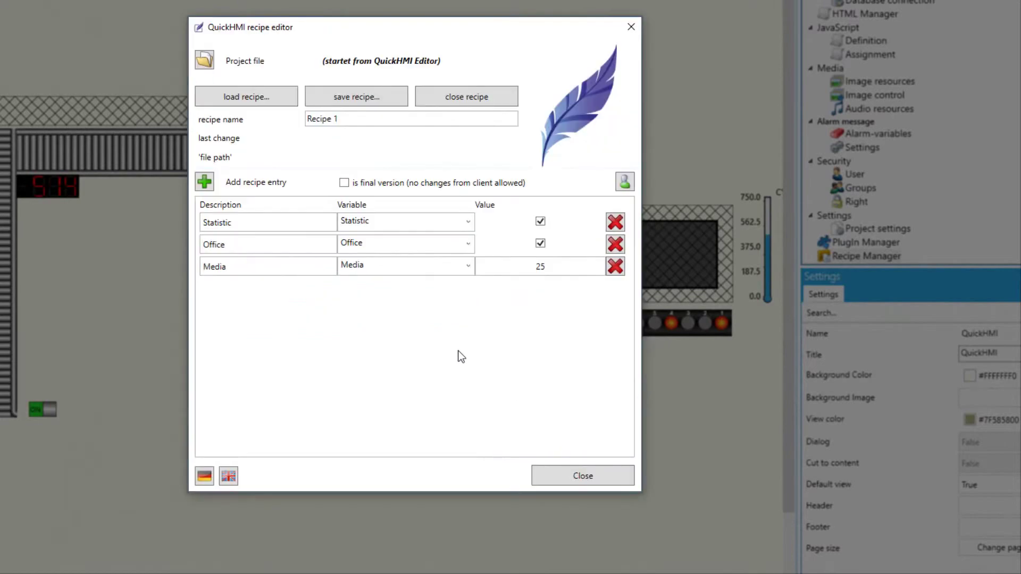
left_click(358, 91)
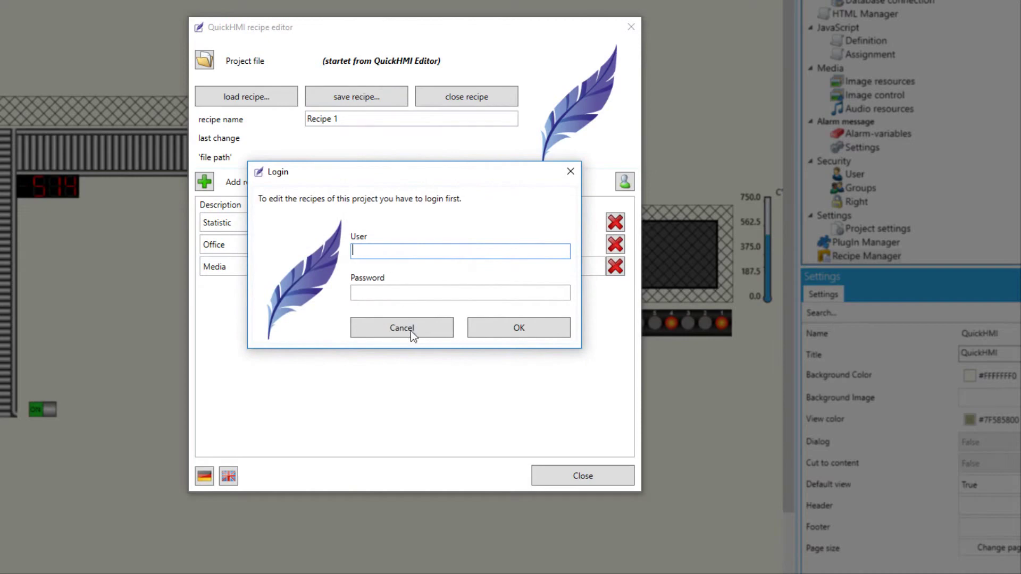
type("ADMIN")
left_click(384, 289)
type("admin")
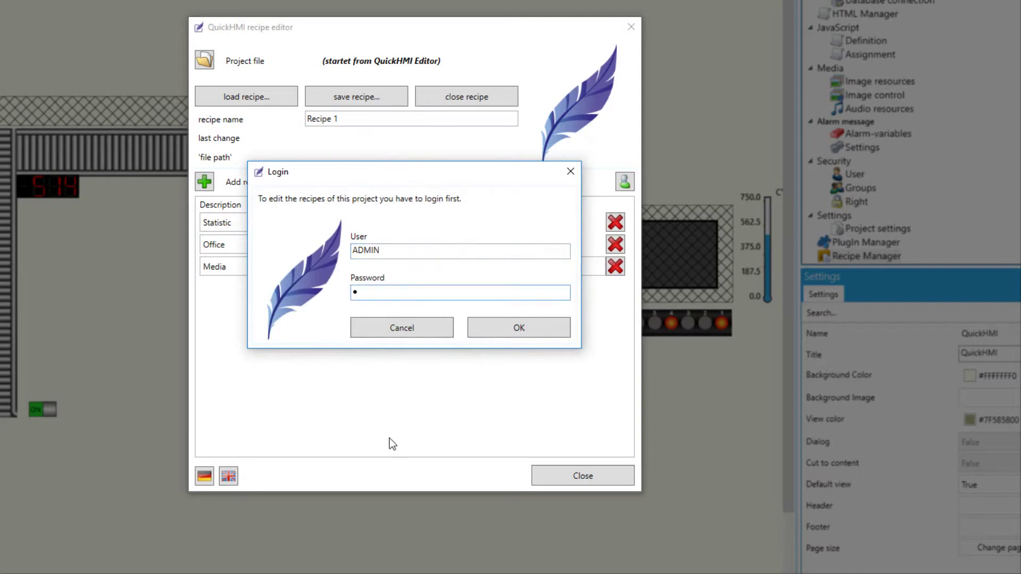
type("123")
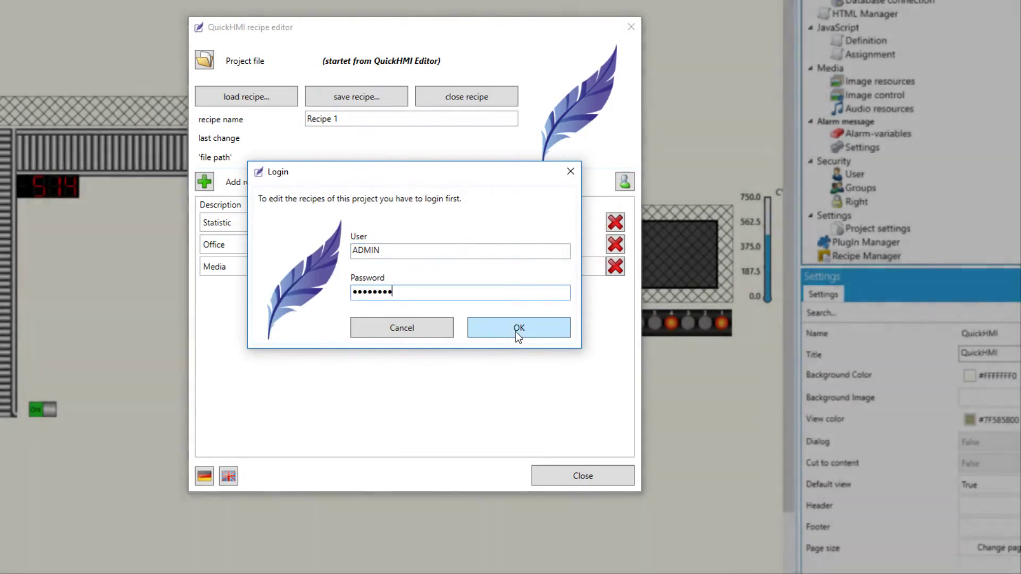
Log in and save Recipe 1 as a .qre file on the Desktop
left_click(515, 329)
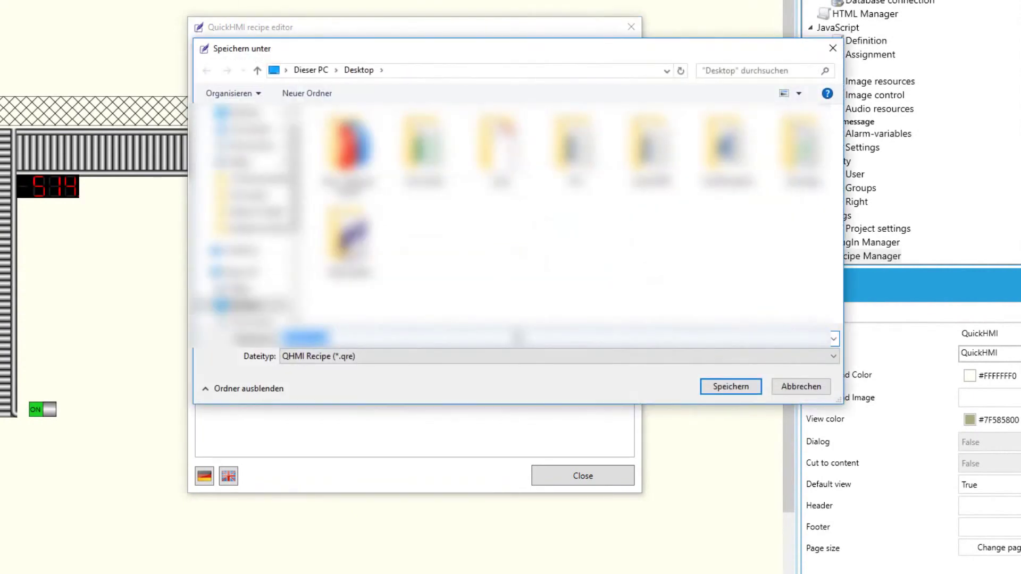
left_click(739, 391)
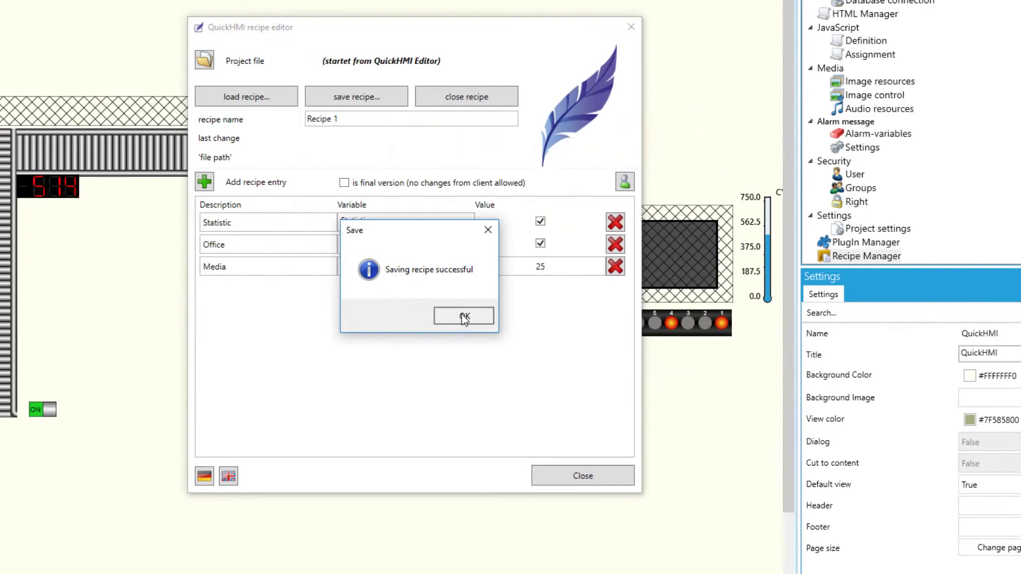
left_click(463, 315)
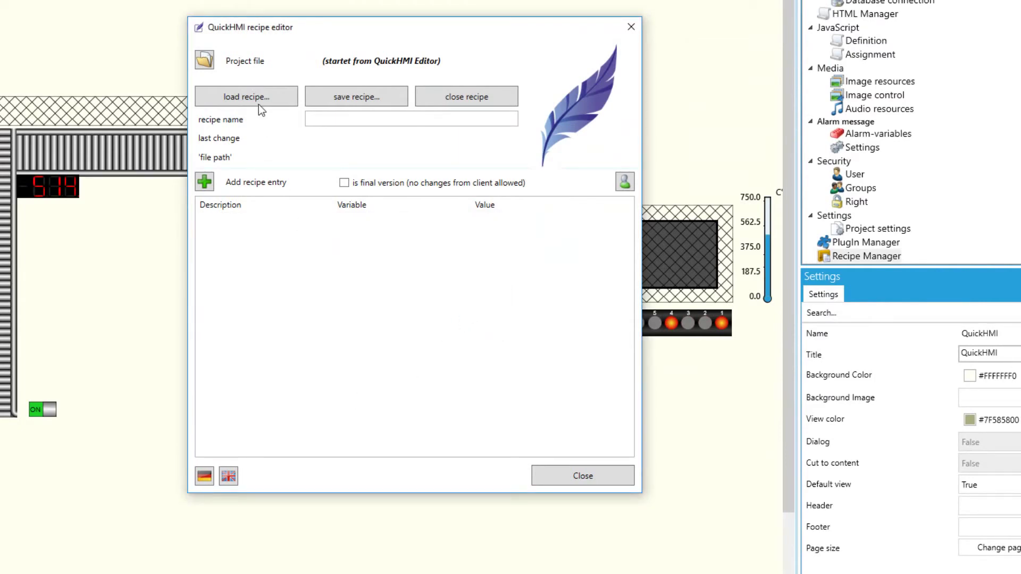
Load Recipe 1.qre from the Desktop, logging in with the administrator credentials
left_click(254, 90)
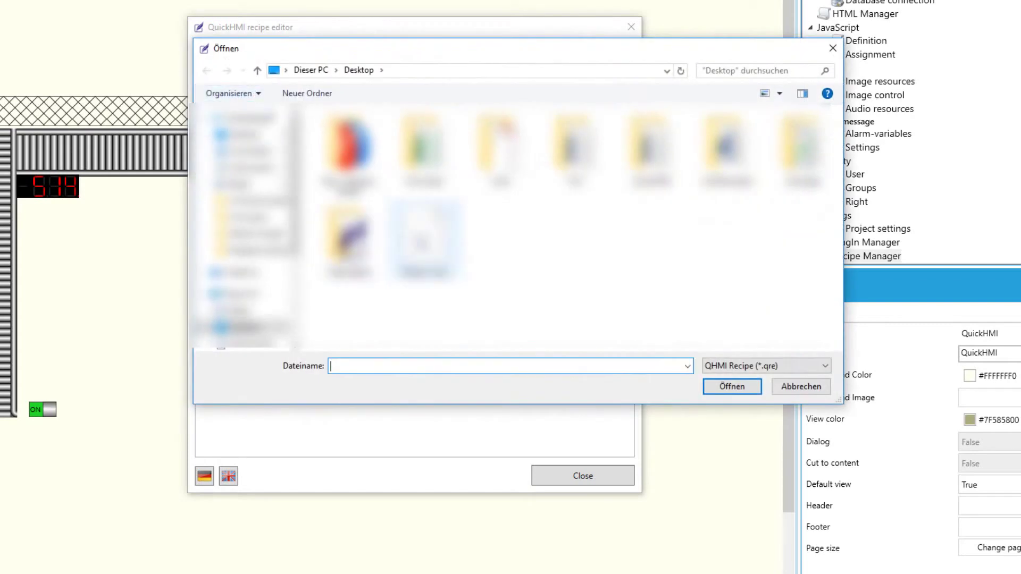
double_click(419, 235)
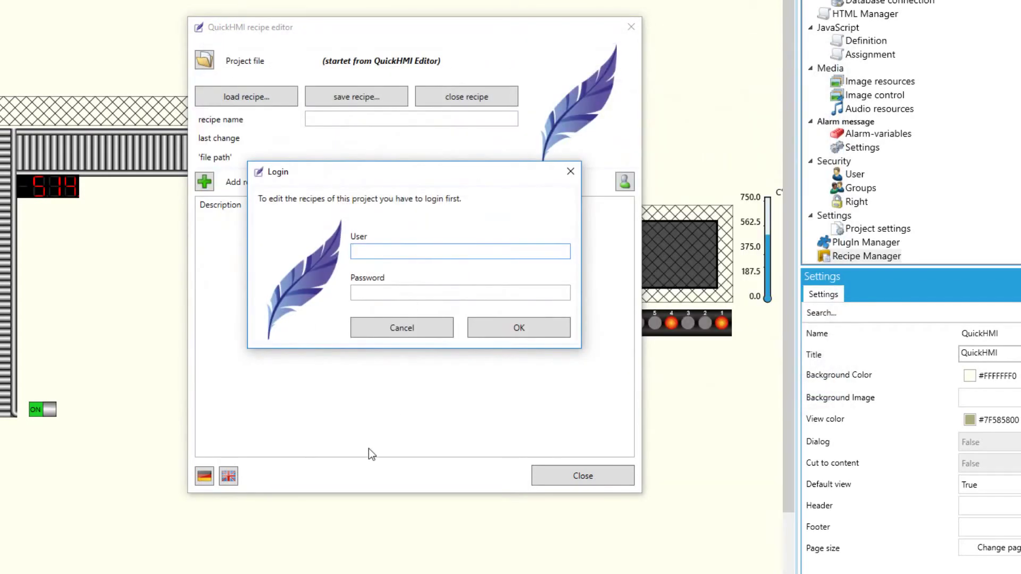
type("ADMIN")
left_click(415, 290)
type("admin")
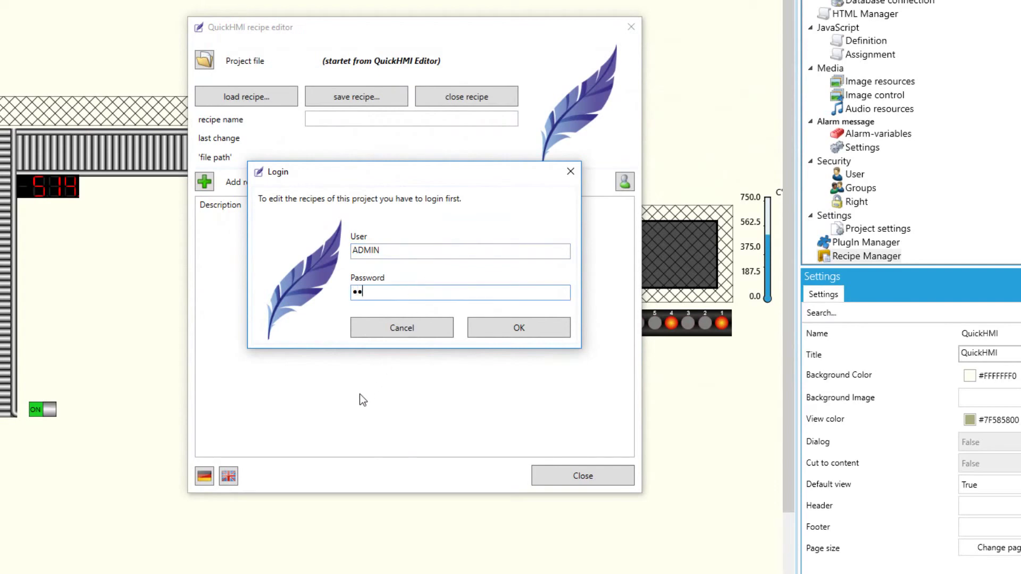
type("123")
left_click(546, 339)
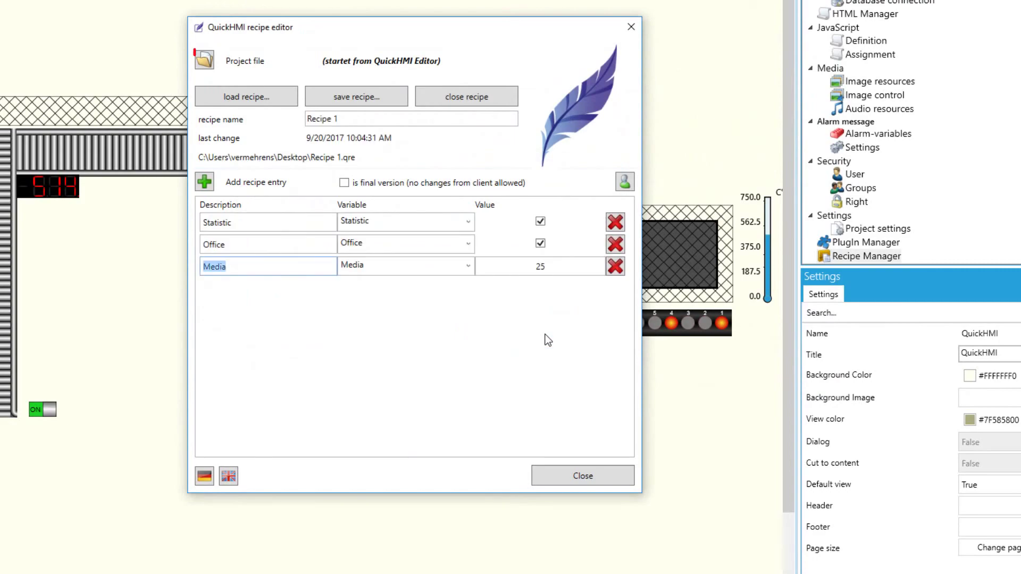